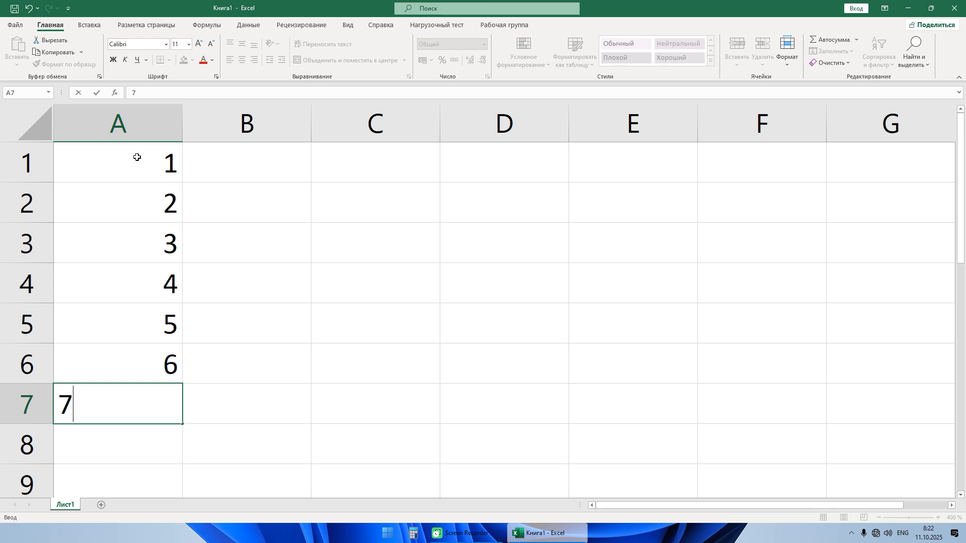
# Complete the number sequence in column A by entering 8 in cell A8.
pyautogui.press('Return')
pyautogui.write('8')
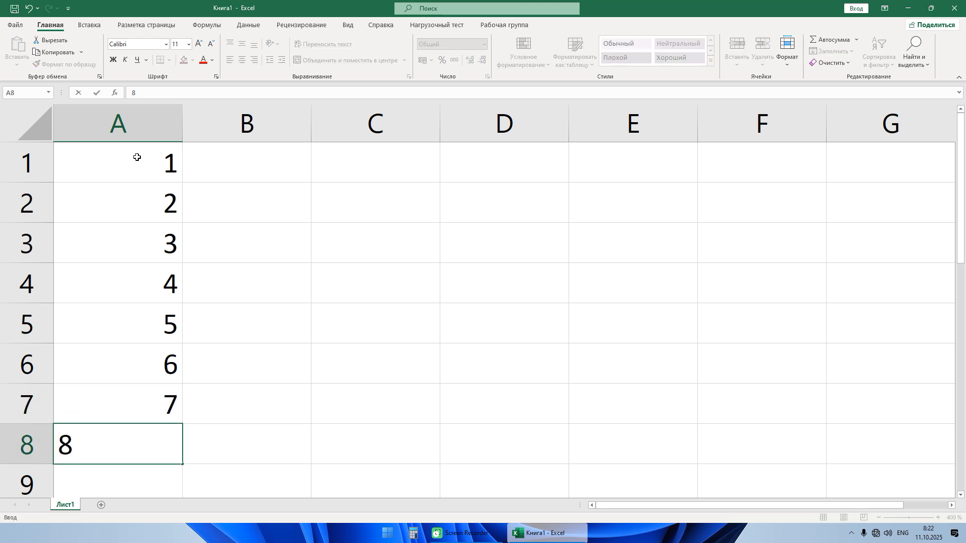
pyautogui.click(236, 161)
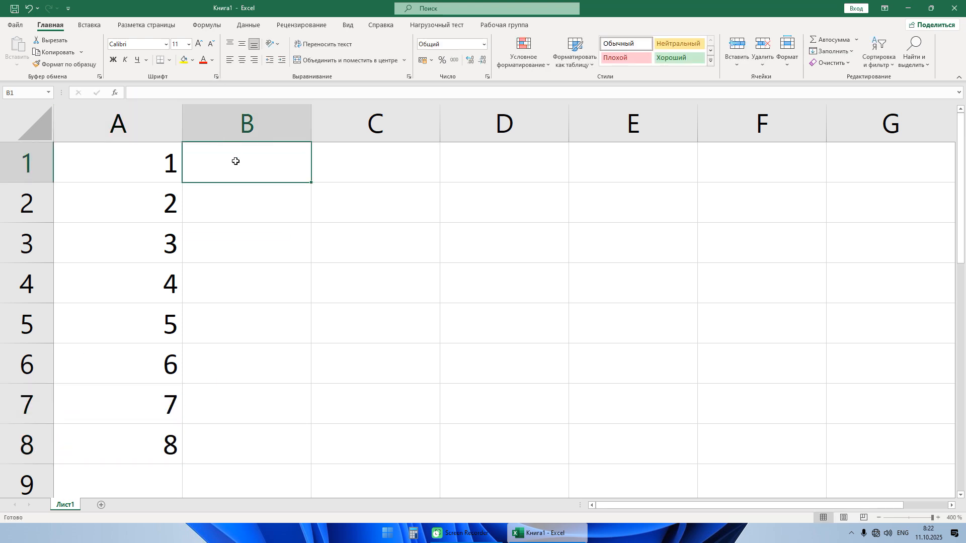
# Enter 1 in cell B1 and autofill it down to B8.
pyautogui.write('1')
pyautogui.press('Return')
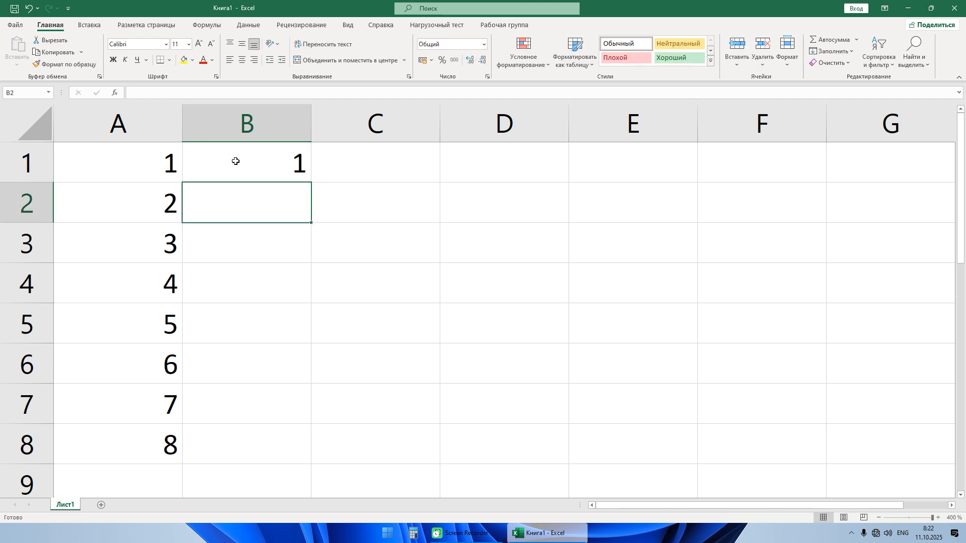
pyautogui.click(281, 160)
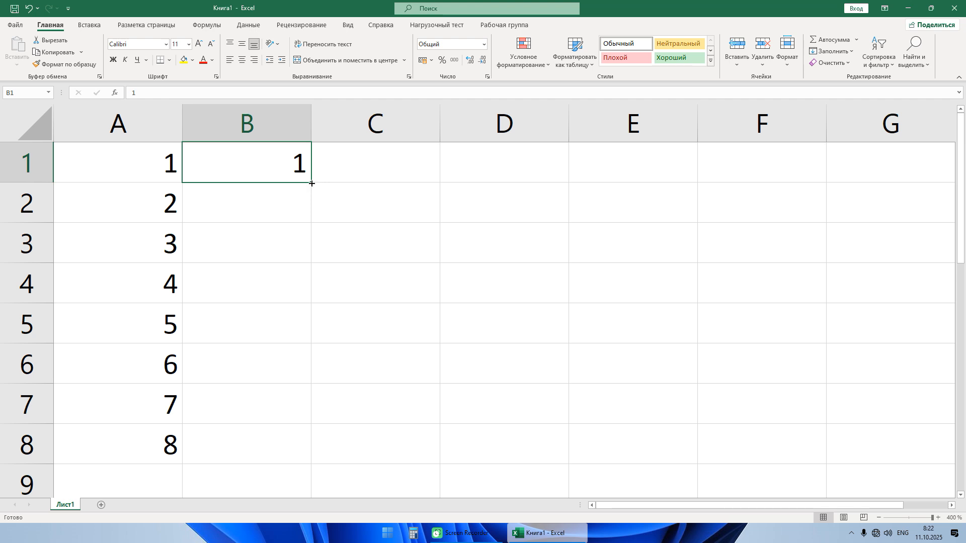
pyautogui.moveTo(311, 183); pyautogui.dragTo(317, 453)
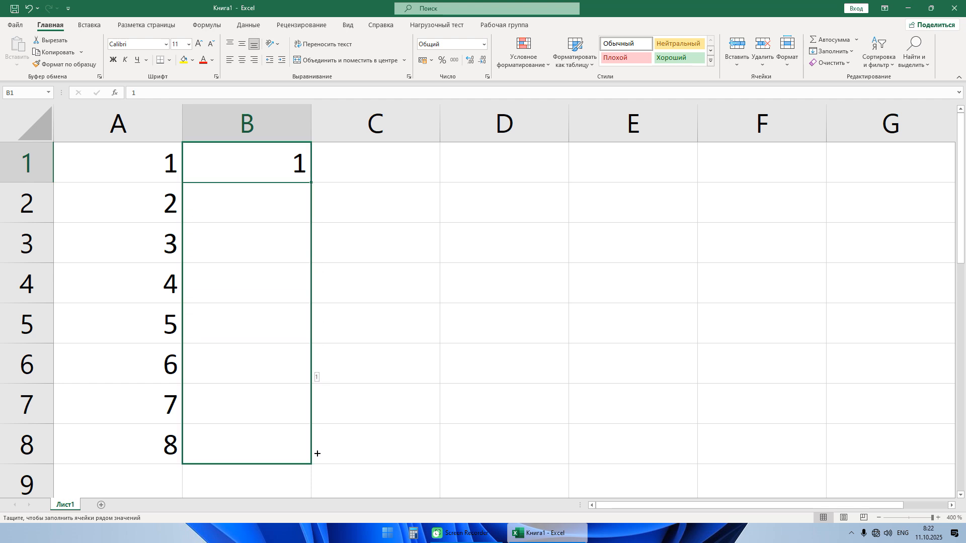
pyautogui.moveTo(317, 454); pyautogui.dragTo(317, 452)
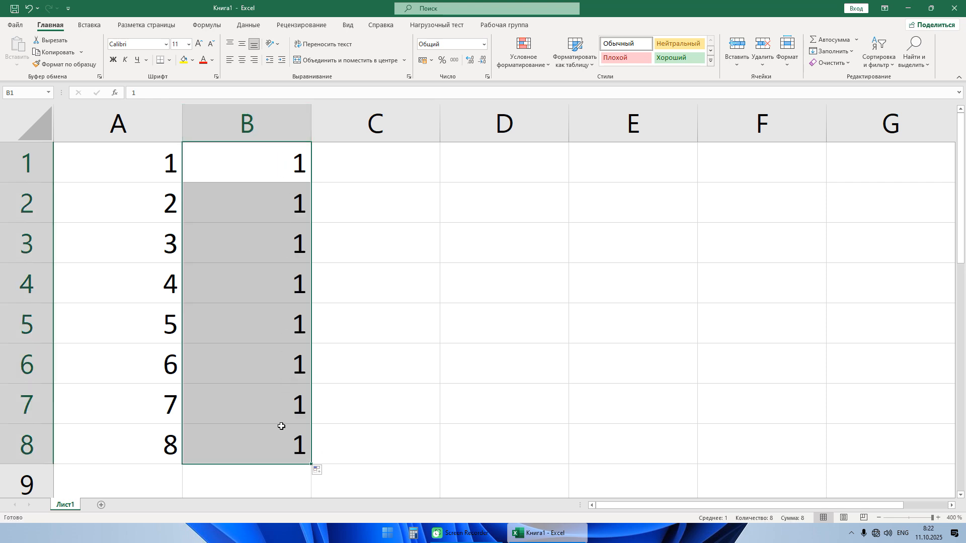
# Change the autofill option for B1:B8 to Заполнить so the cells form a series from 1 to 8.
pyautogui.click(319, 471)
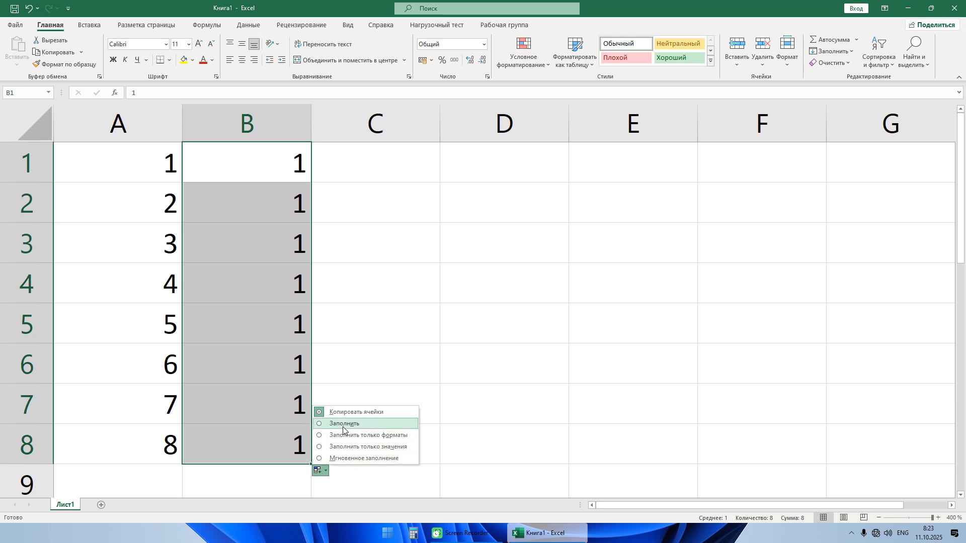
pyautogui.click(364, 424)
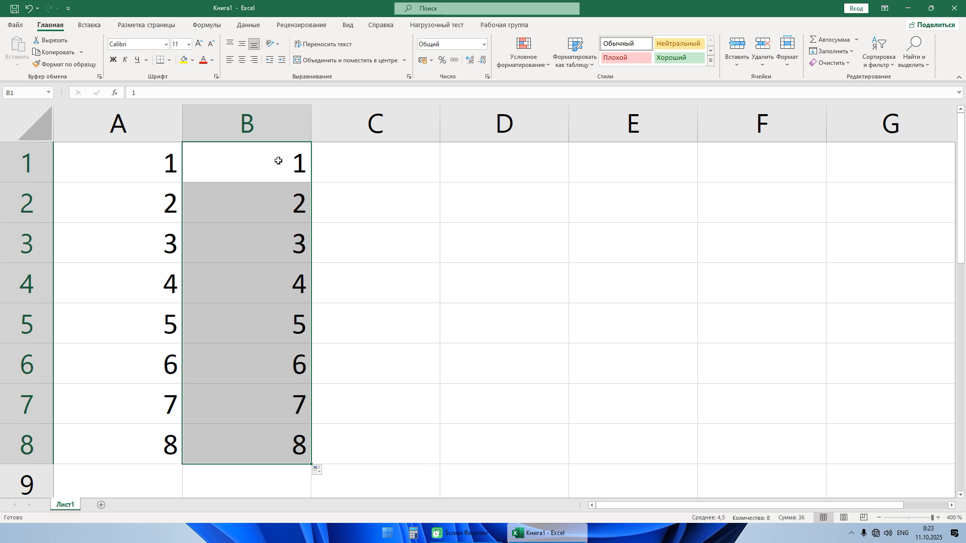
pyautogui.moveTo(168, 158); pyautogui.dragTo(268, 452)
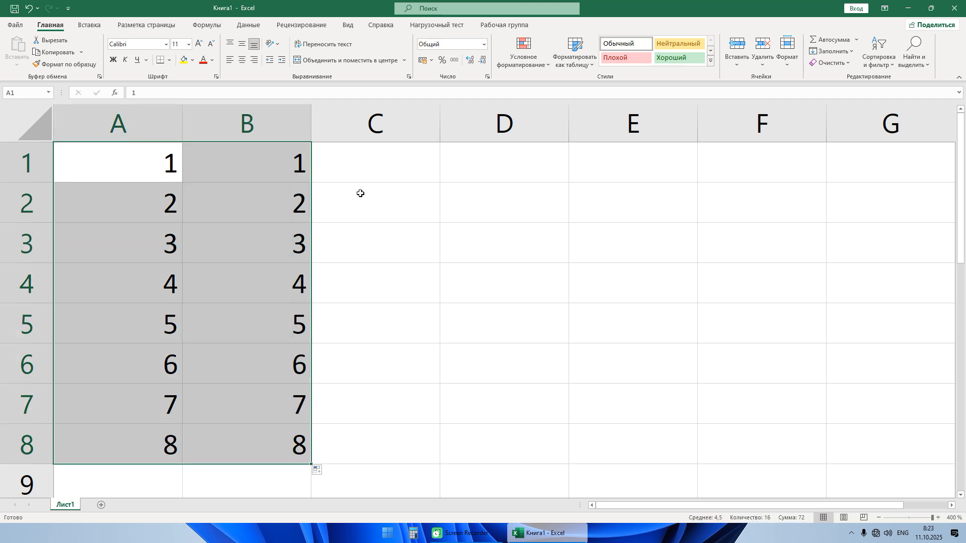
# Enter 1 in cell C1 and autofill it down to C8 as an increasing series from 1 to 8.
pyautogui.click(360, 165)
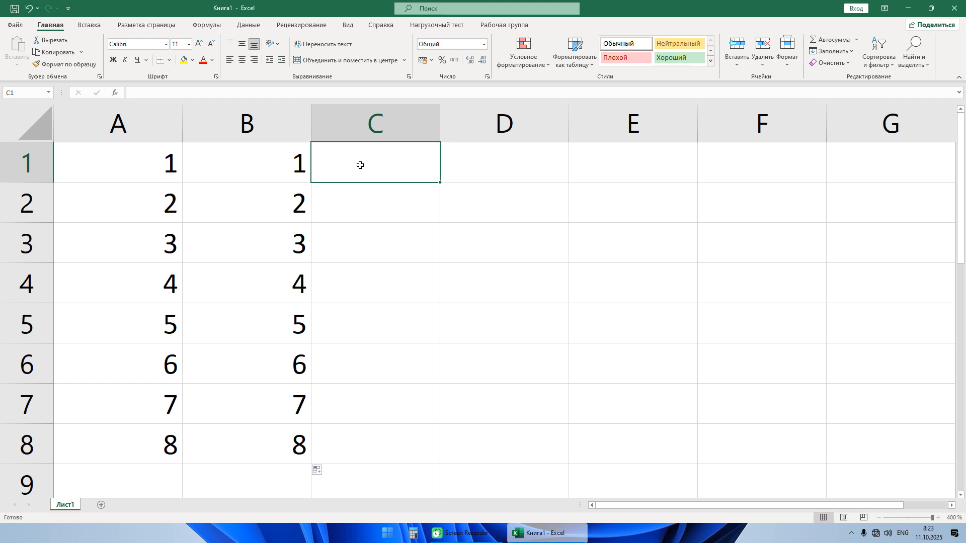
pyautogui.write('1')
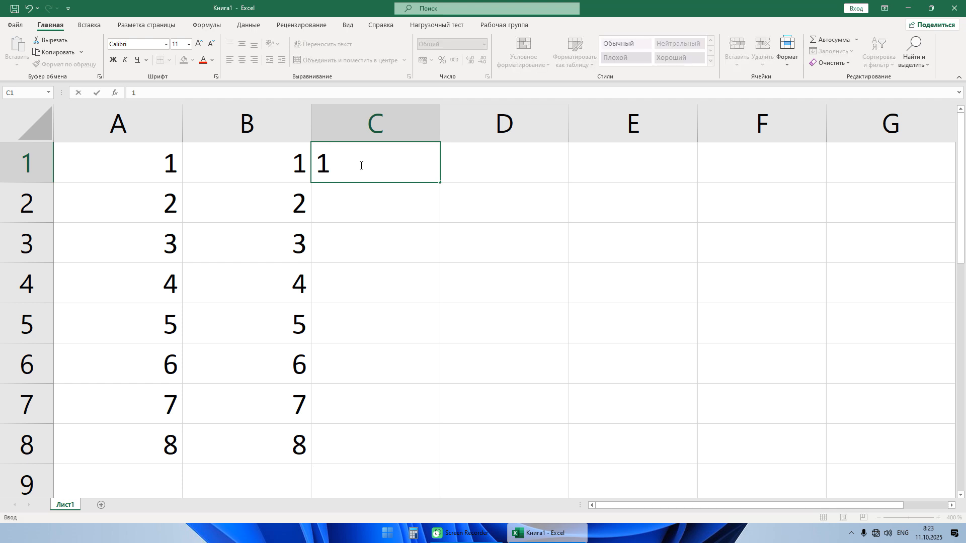
pyautogui.press('Return')
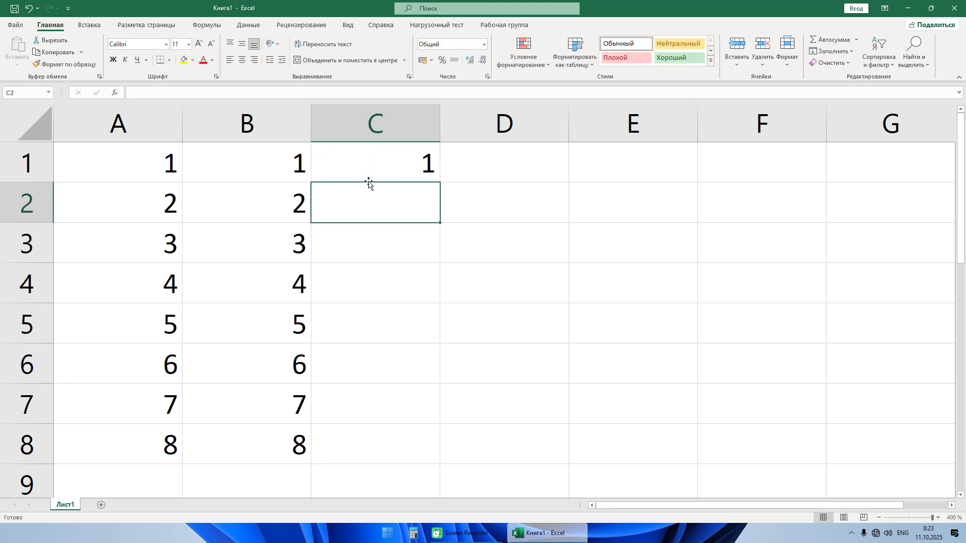
pyautogui.click(403, 164)
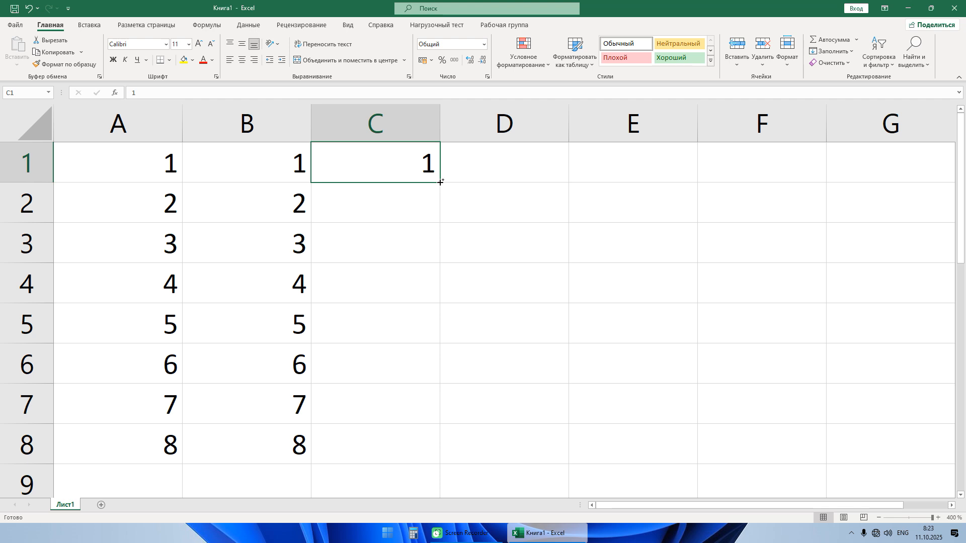
pyautogui.moveTo(440, 182); pyautogui.dragTo(437, 456)
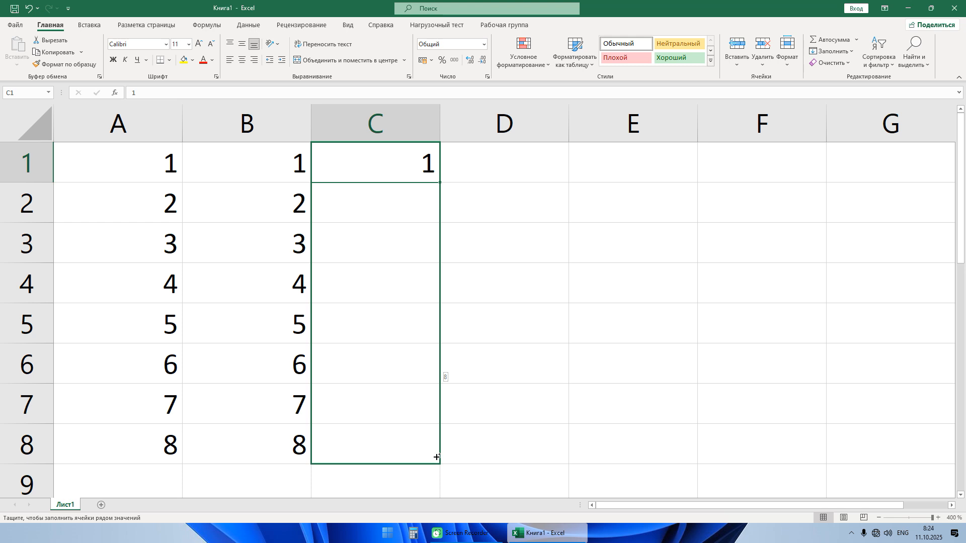
pyautogui.moveTo(437, 457); pyautogui.dragTo(437, 457)
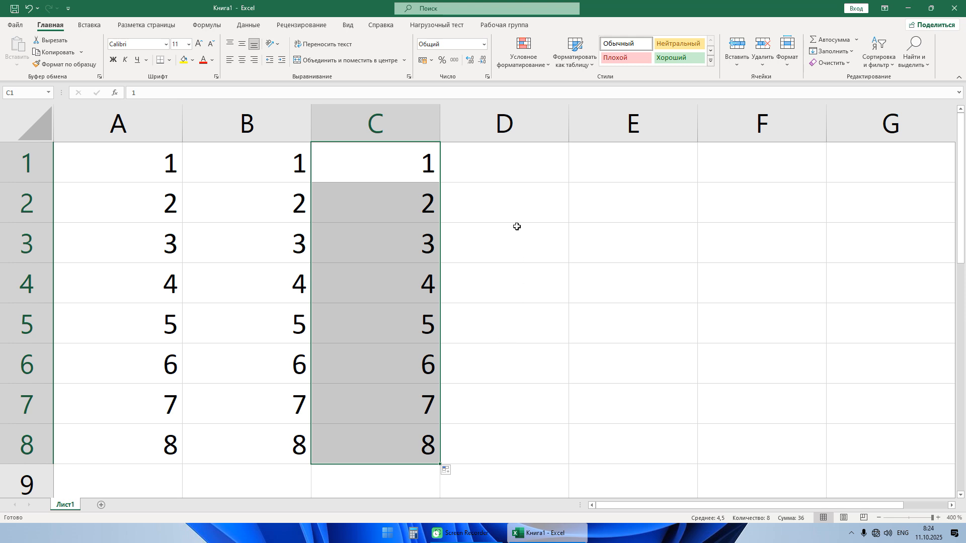
# Enter 1 in cell D1 as the starting value and select that cell.
pyautogui.click(498, 161)
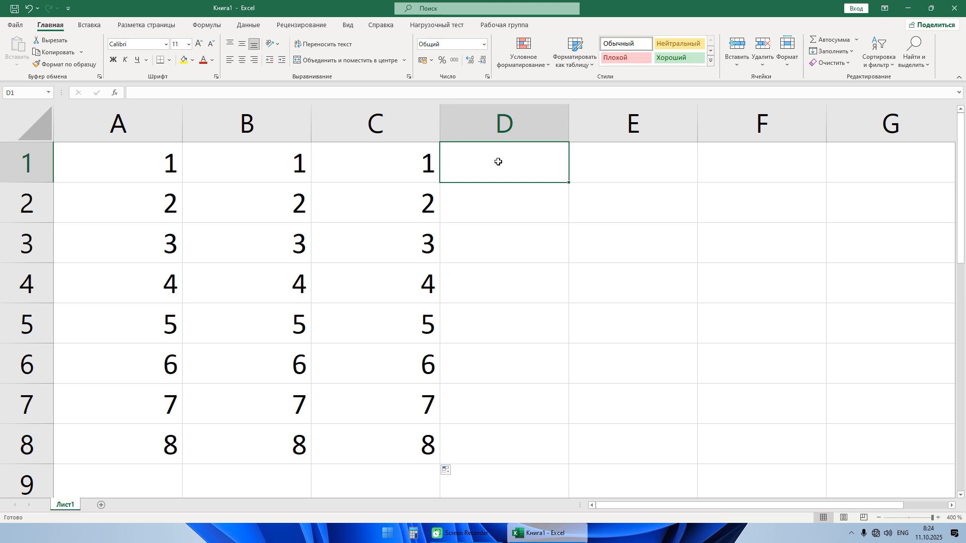
pyautogui.write('1')
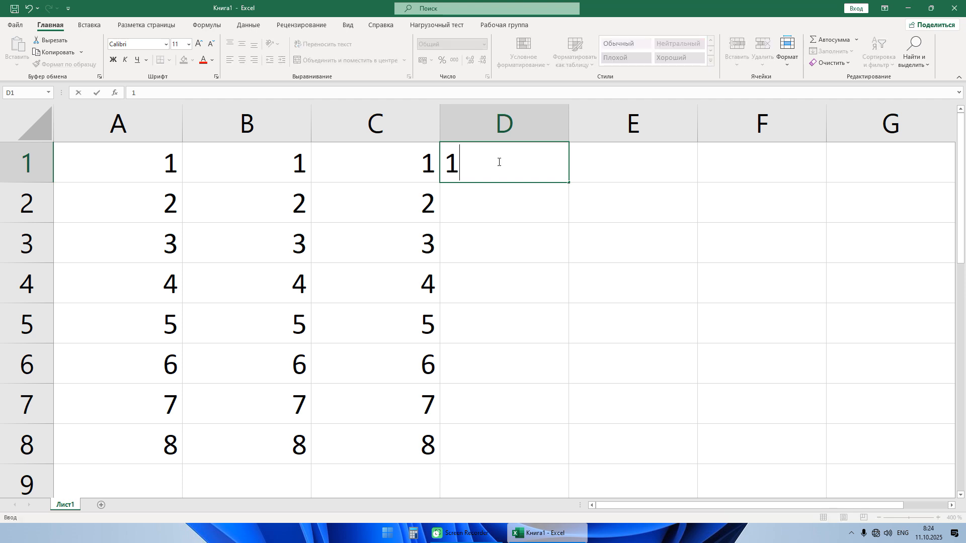
pyautogui.press('Return')
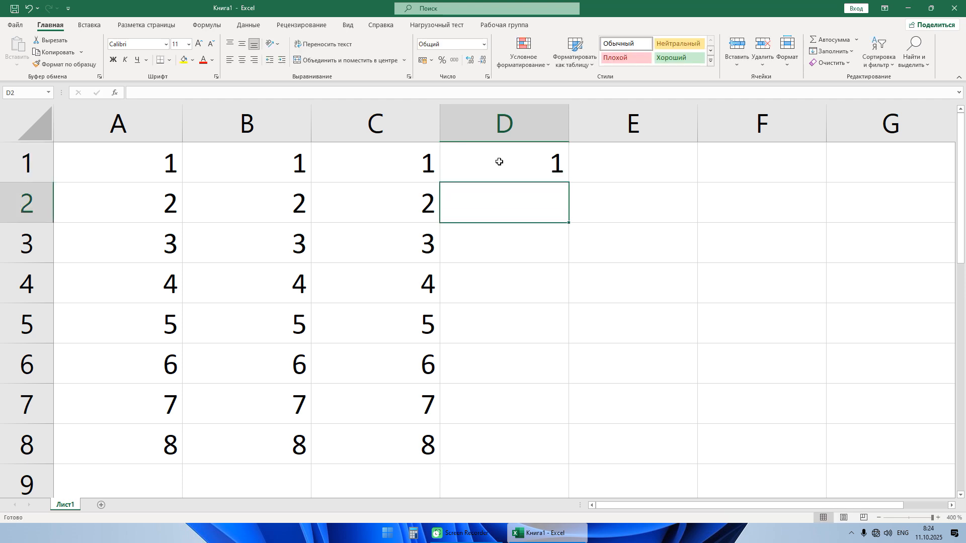
pyautogui.click(537, 160)
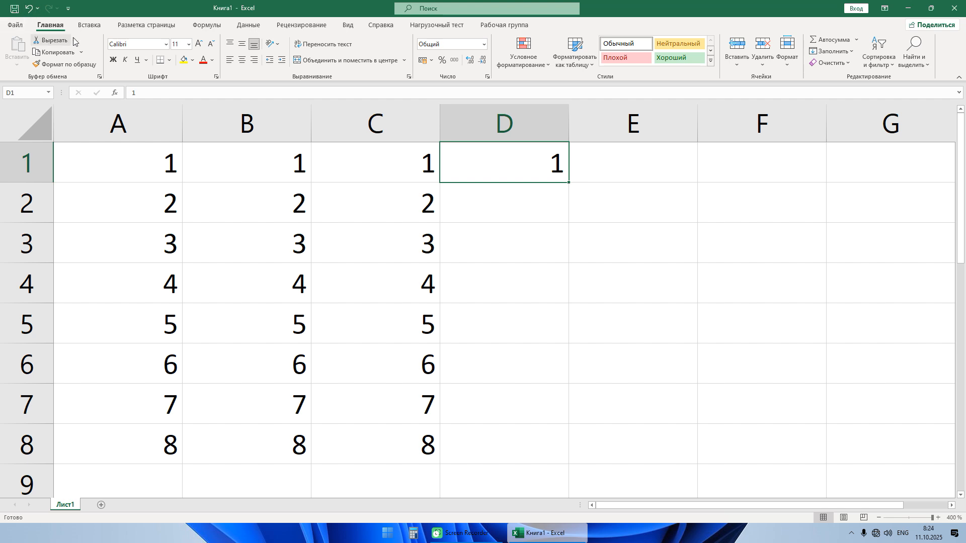
pyautogui.click(865, 511)
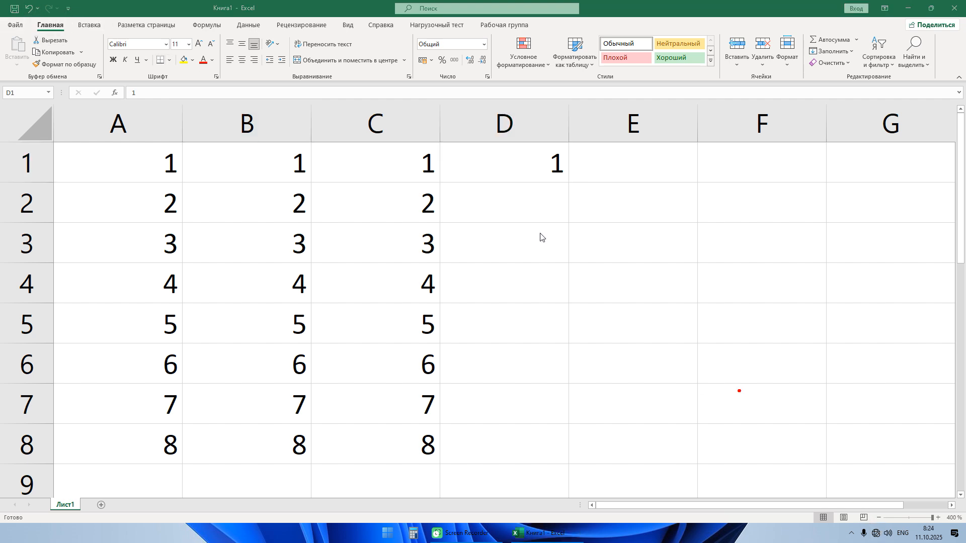
pyautogui.moveTo(72, 15)
pyautogui.mouseDown()
pyautogui.moveTo(31, 31)
pyautogui.moveTo(75, 22)
pyautogui.moveTo(70, 11)
pyautogui.mouseUp()
pyautogui.moveTo(858, 21)
pyautogui.mouseDown()
pyautogui.moveTo(792, 63)
pyautogui.moveTo(859, 86)
pyautogui.moveTo(862, 25)
pyautogui.moveTo(851, 20)
pyautogui.mouseUp()
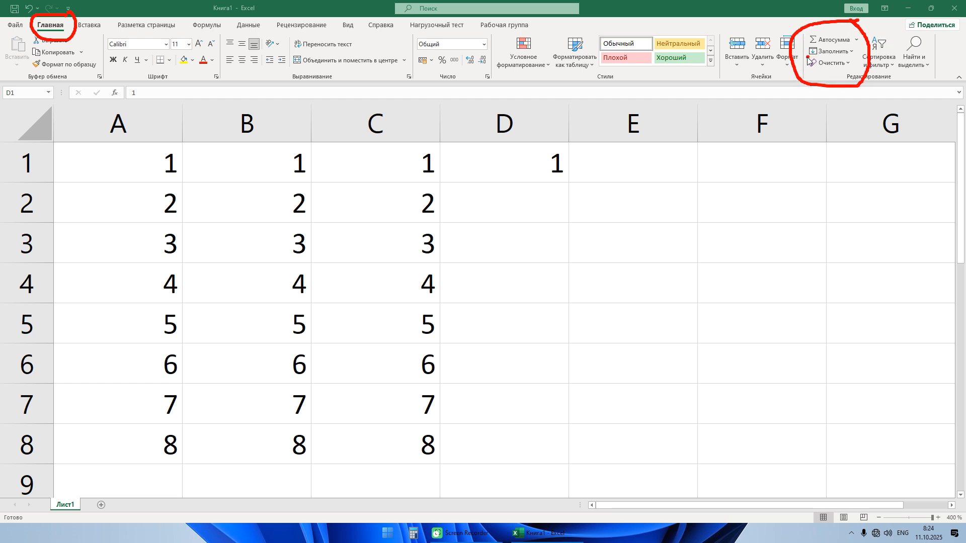
pyautogui.moveTo(807, 57); pyautogui.dragTo(854, 53)
# Open the Прогрессия fill settings for cell D1 and move the dialog beneath the starting value.
pyautogui.click(838, 52)
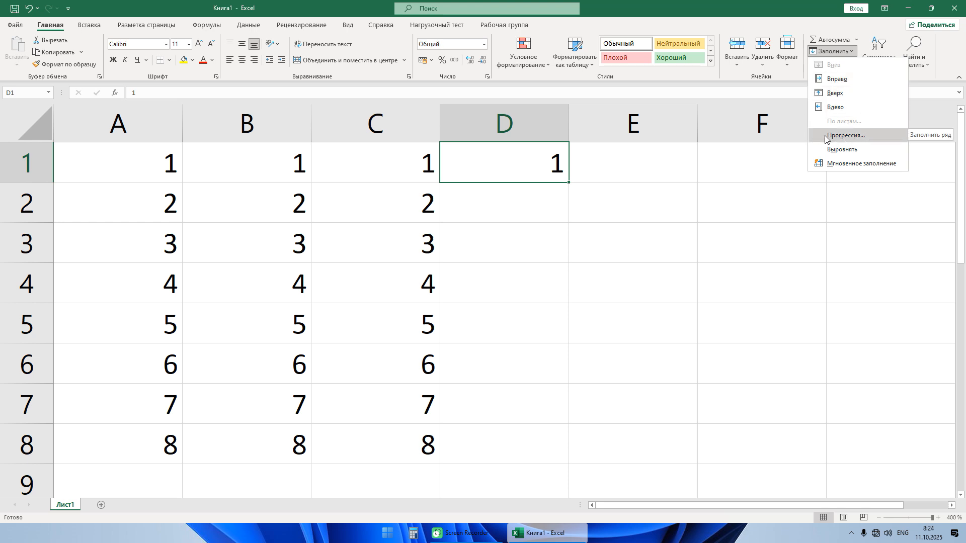
pyautogui.click(865, 135)
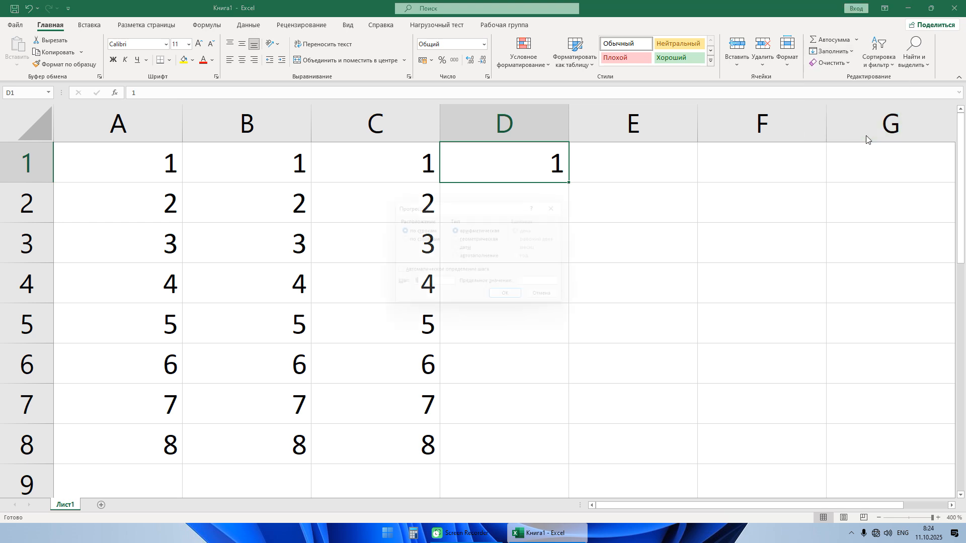
pyautogui.moveTo(480, 209); pyautogui.dragTo(598, 228)
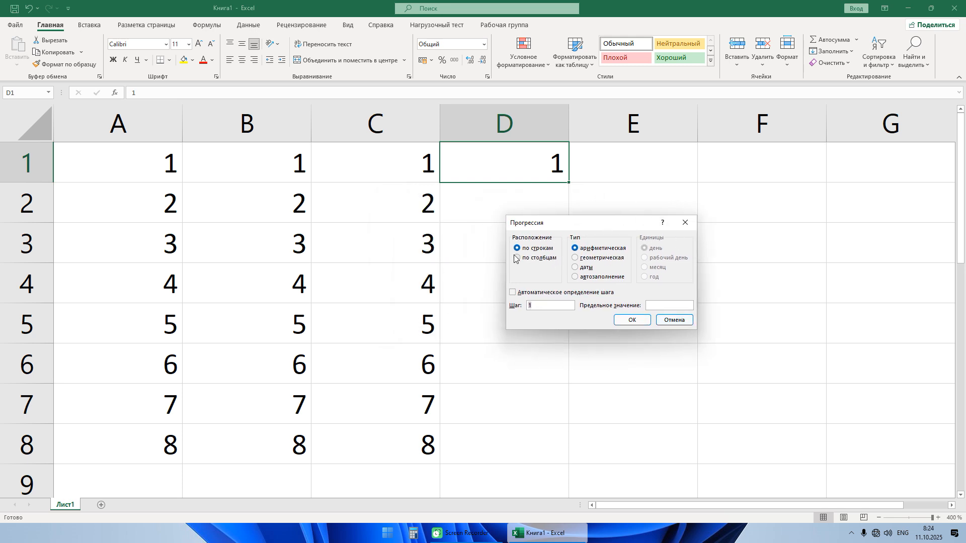
pyautogui.click(867, 505)
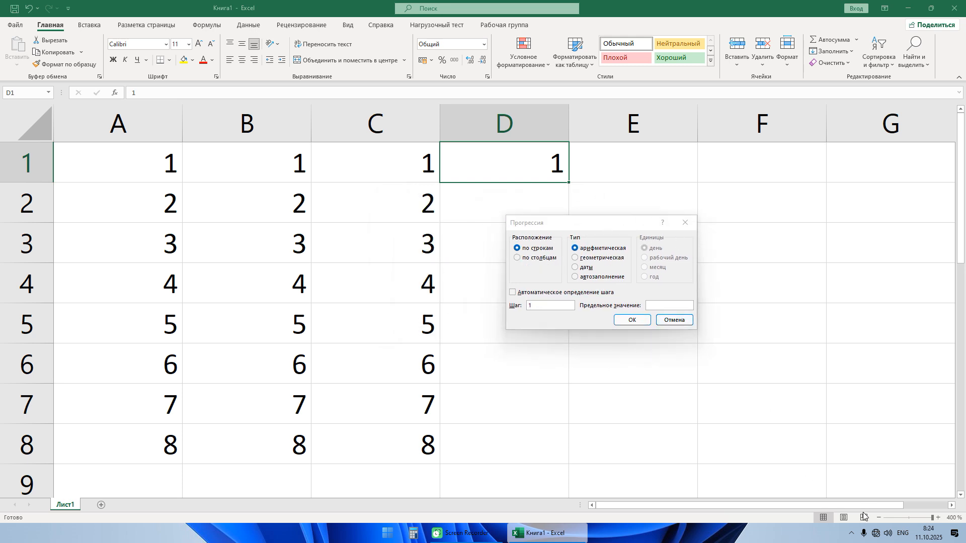
pyautogui.moveTo(330, 168)
pyautogui.mouseDown()
pyautogui.moveTo(651, 173)
pyautogui.moveTo(932, 156)
pyautogui.mouseUp()
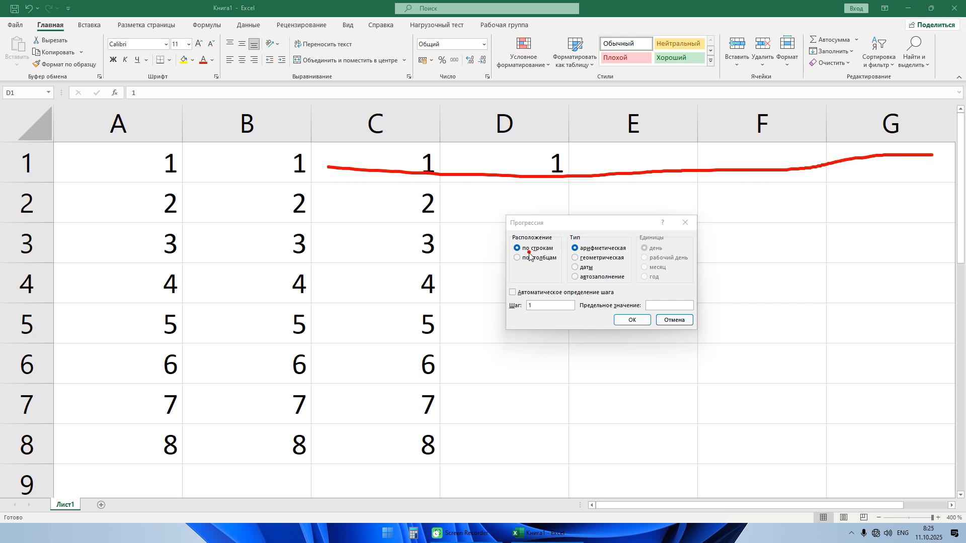
pyautogui.moveTo(549, 297)
pyautogui.mouseDown()
pyautogui.moveTo(520, 316)
pyautogui.moveTo(544, 300)
pyautogui.mouseUp()
pyautogui.moveTo(671, 298)
pyautogui.mouseDown()
pyautogui.moveTo(641, 294)
pyautogui.moveTo(668, 319)
pyautogui.moveTo(671, 300)
pyautogui.mouseUp()
pyautogui.moveTo(451, 155); pyautogui.dragTo(945, 144)
pyautogui.moveTo(437, 164); pyautogui.dragTo(865, 149)
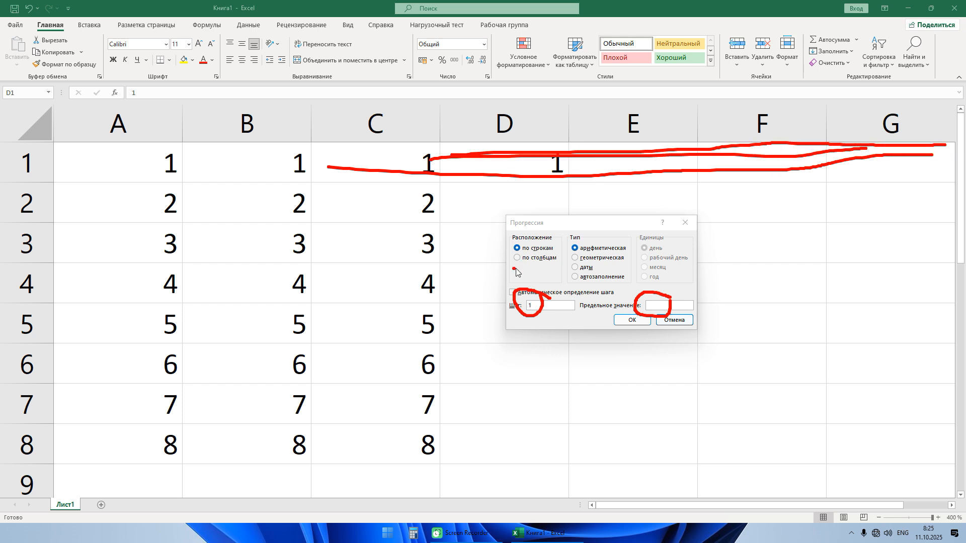
pyautogui.moveTo(514, 268)
pyautogui.mouseDown()
pyautogui.moveTo(546, 249)
pyautogui.moveTo(509, 261)
pyautogui.moveTo(518, 269)
pyautogui.mouseUp()
pyautogui.moveTo(516, 157); pyautogui.dragTo(511, 348)
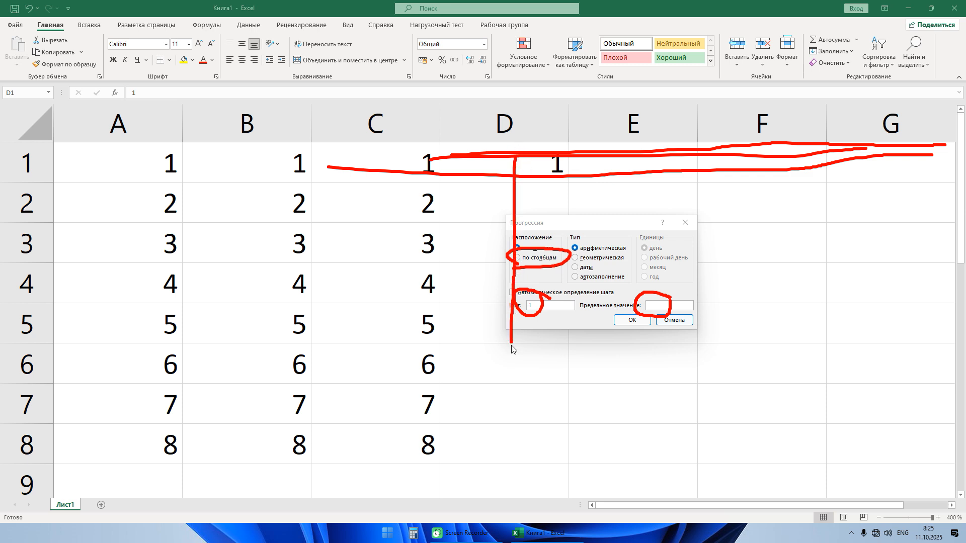
pyautogui.click(863, 511)
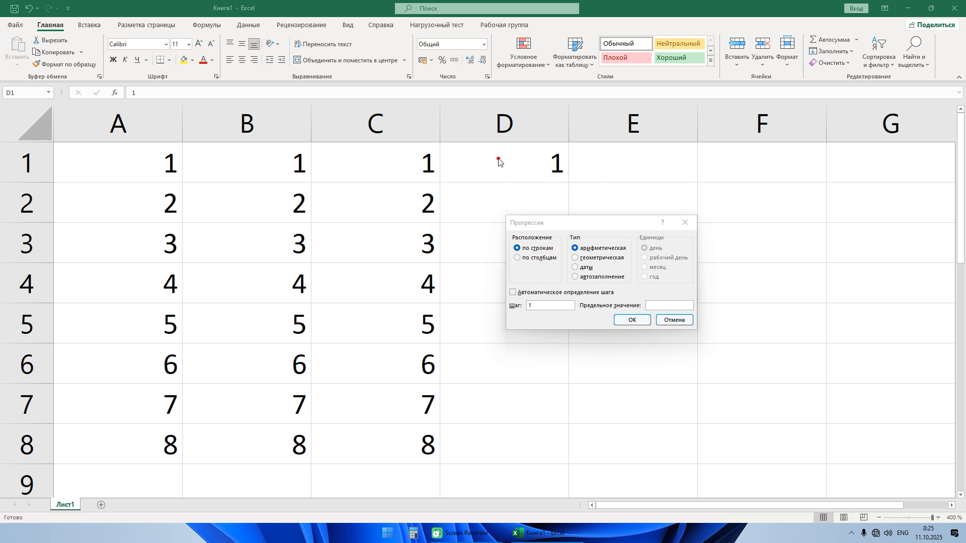
pyautogui.moveTo(511, 263)
pyautogui.mouseDown()
pyautogui.moveTo(558, 254)
pyautogui.moveTo(512, 257)
pyautogui.mouseUp()
pyautogui.moveTo(515, 158)
pyautogui.mouseDown()
pyautogui.moveTo(521, 354)
pyautogui.moveTo(507, 342)
pyautogui.moveTo(538, 321)
pyautogui.mouseUp()
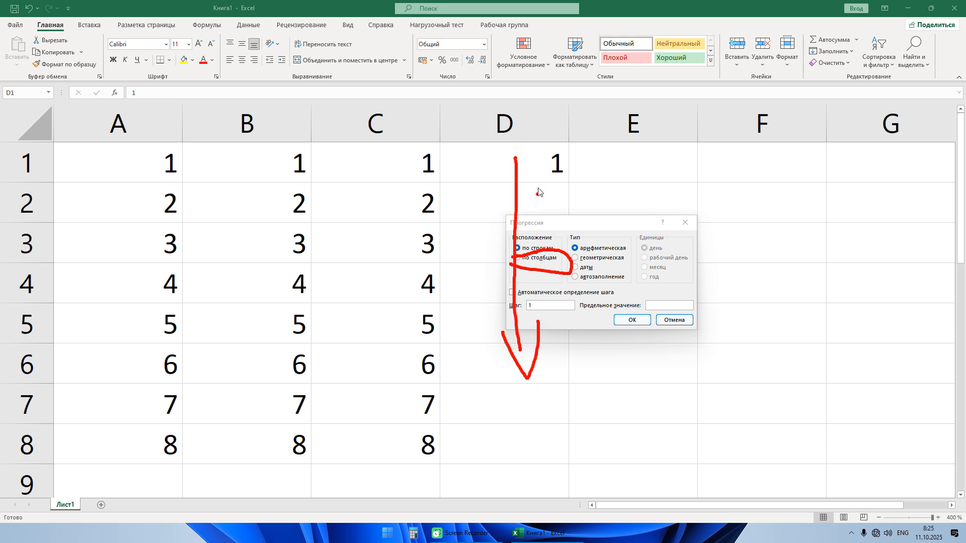
pyautogui.click(538, 163)
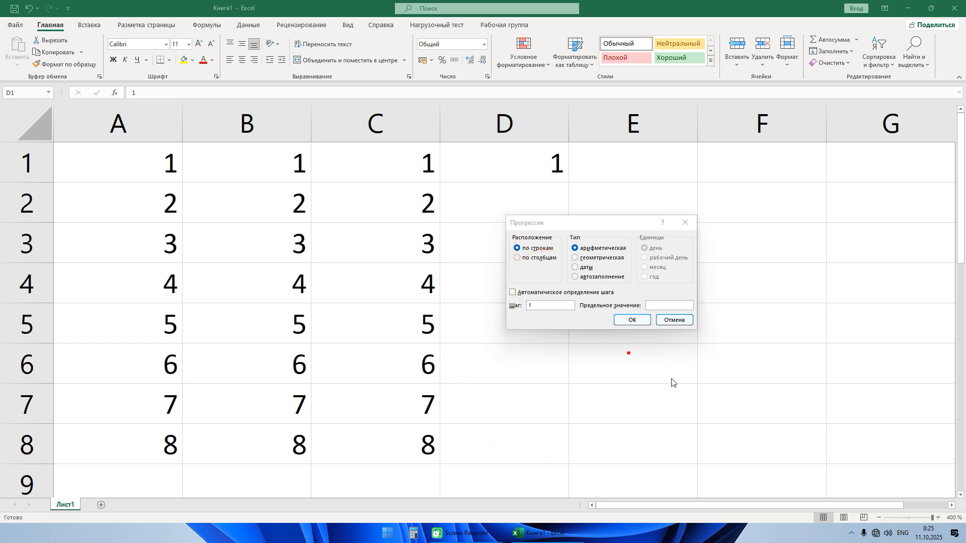
# Generate the progression down column D with the по столбцам layout and a limit value of 8.
pyautogui.click(518, 258)
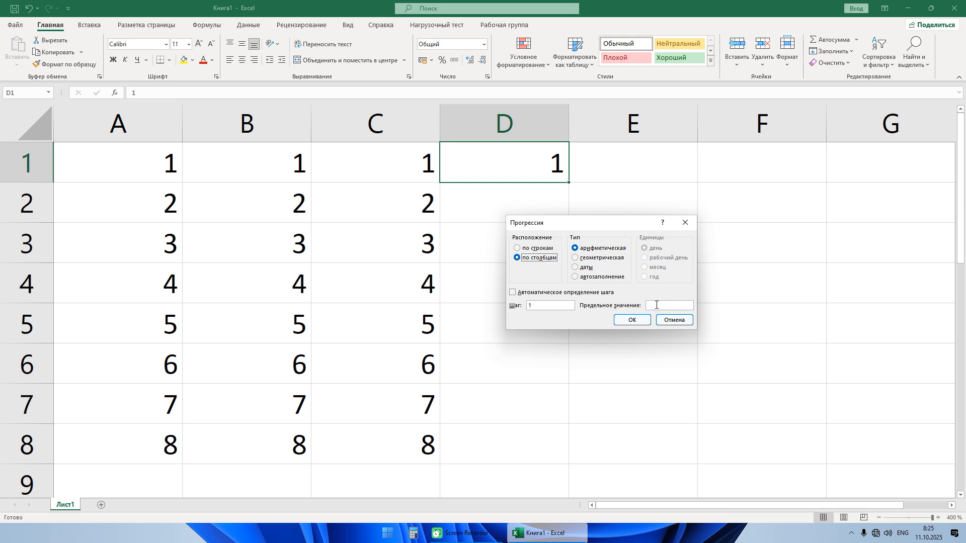
pyautogui.click(656, 305)
pyautogui.click(631, 320)
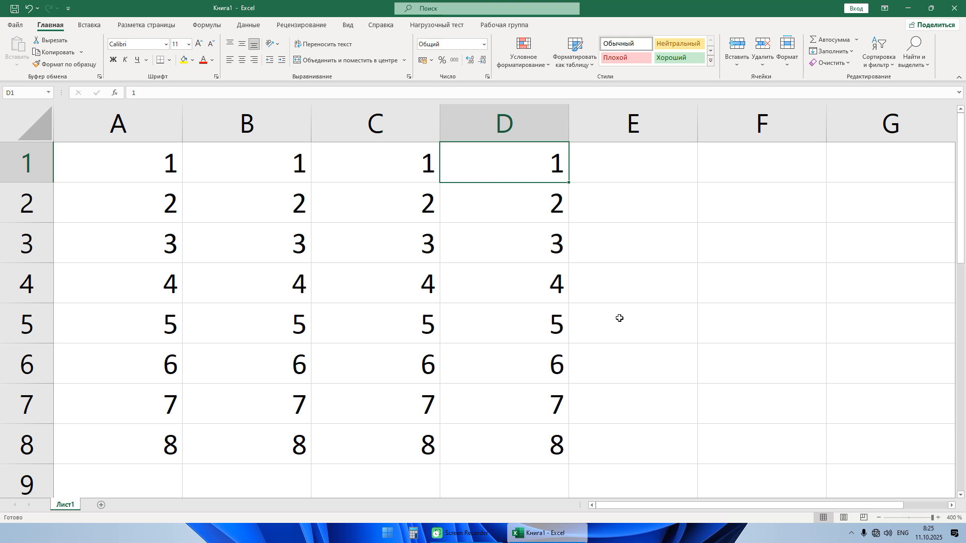
pyautogui.click(530, 443)
pyautogui.moveTo(539, 175); pyautogui.dragTo(539, 443)
pyautogui.press('Right')
pyautogui.moveTo(141, 156); pyautogui.dragTo(534, 442)
# Select cell E1 and switch the keyboard input language to Русский.
pyautogui.click(597, 169)
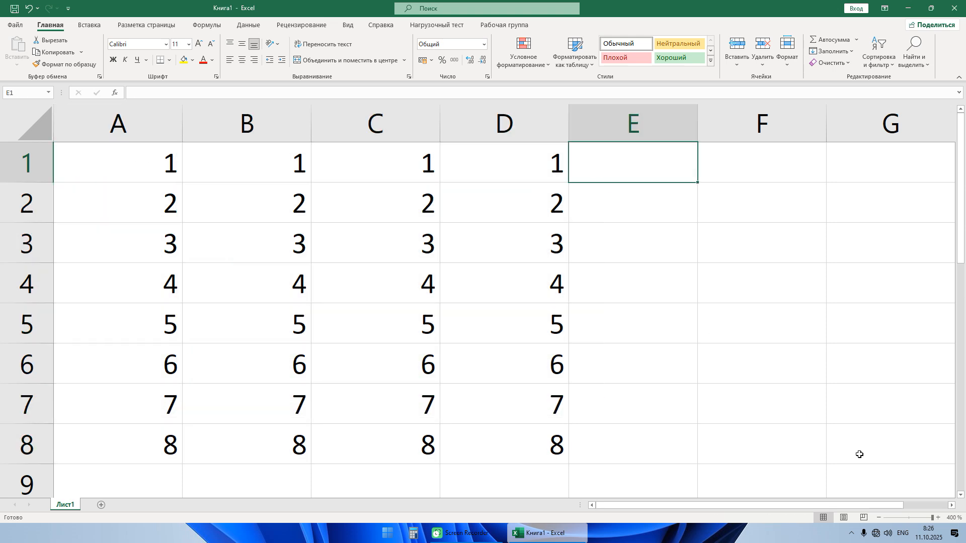
pyautogui.click(905, 537)
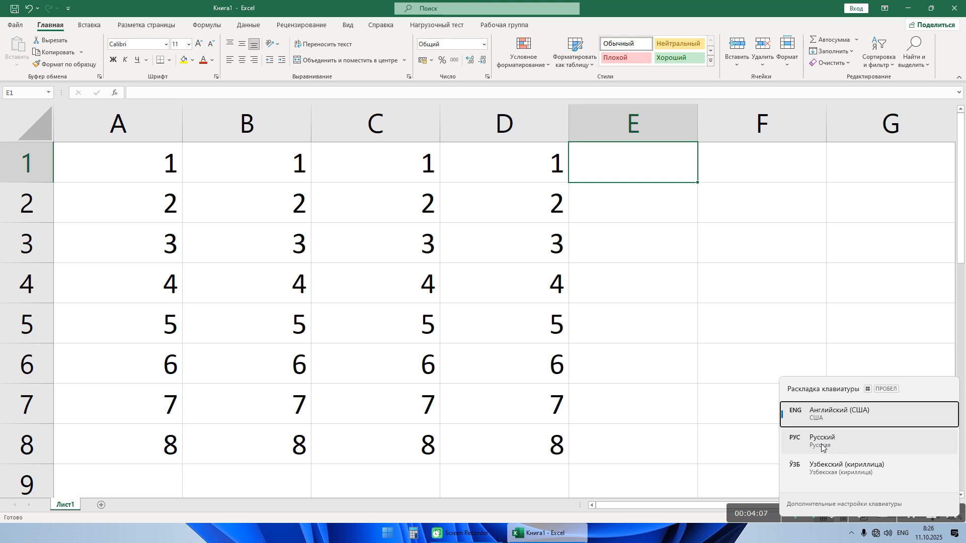
pyautogui.click(822, 443)
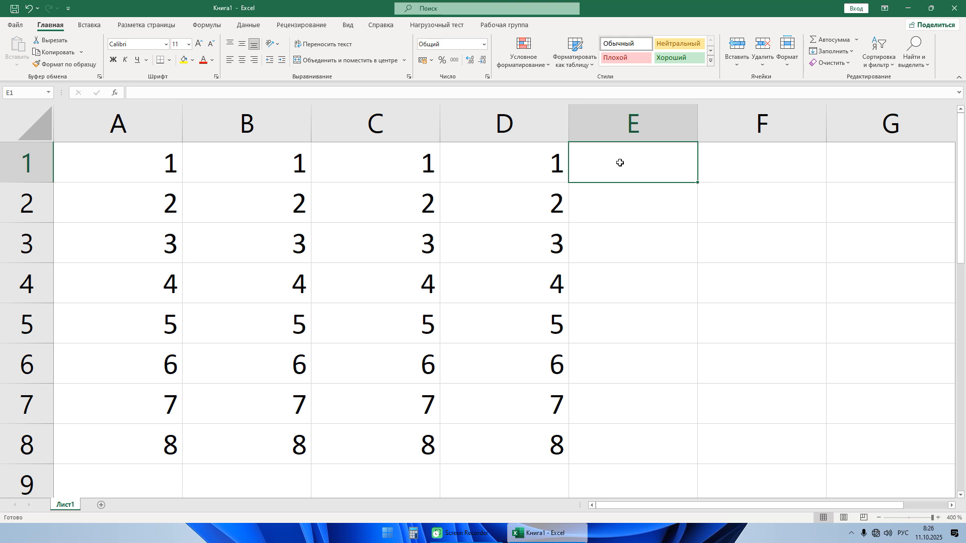
# Enter the row-number formula =СТРОКА() in cell E1 without an argument.
pyautogui.write('=')
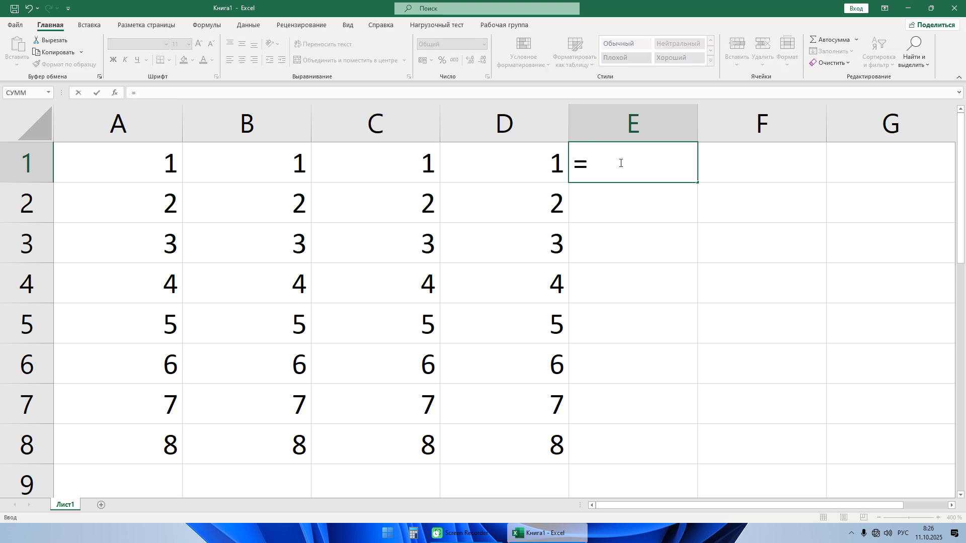
pyautogui.doubleClick(594, 162)
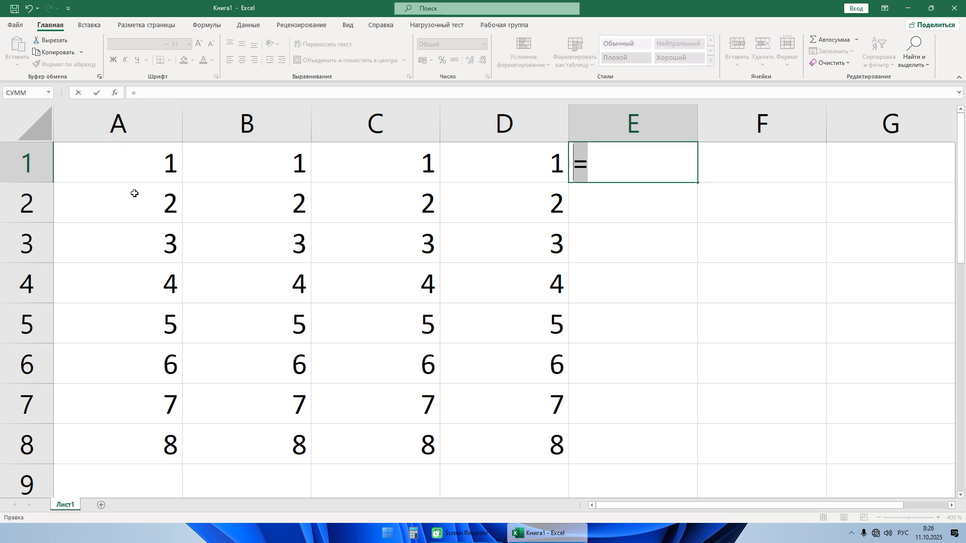
pyautogui.click(598, 167)
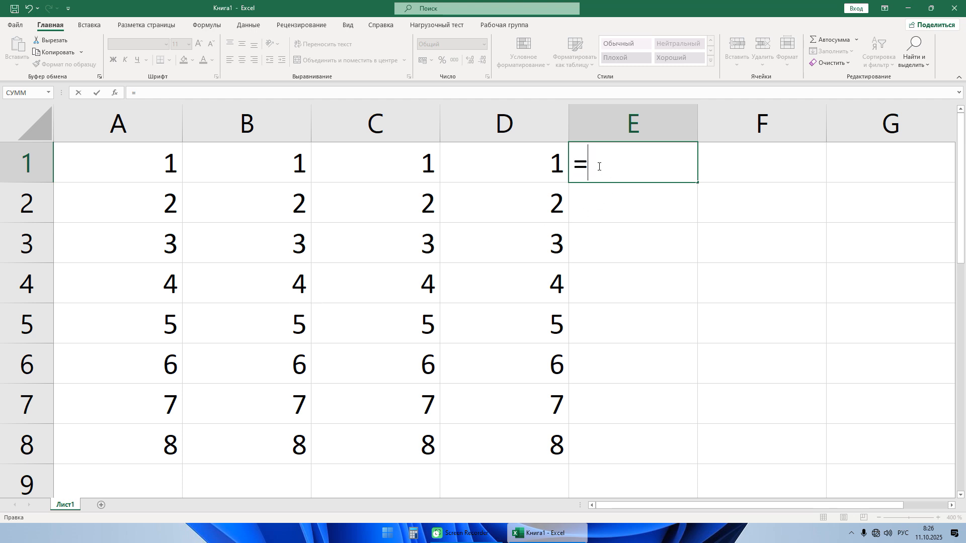
pyautogui.moveTo(573, 168); pyautogui.dragTo(590, 167)
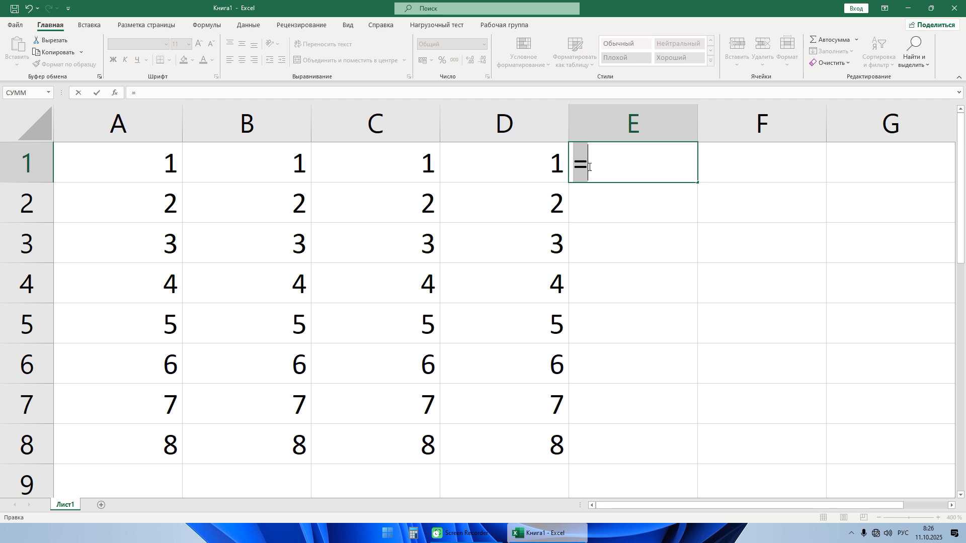
pyautogui.click(589, 167)
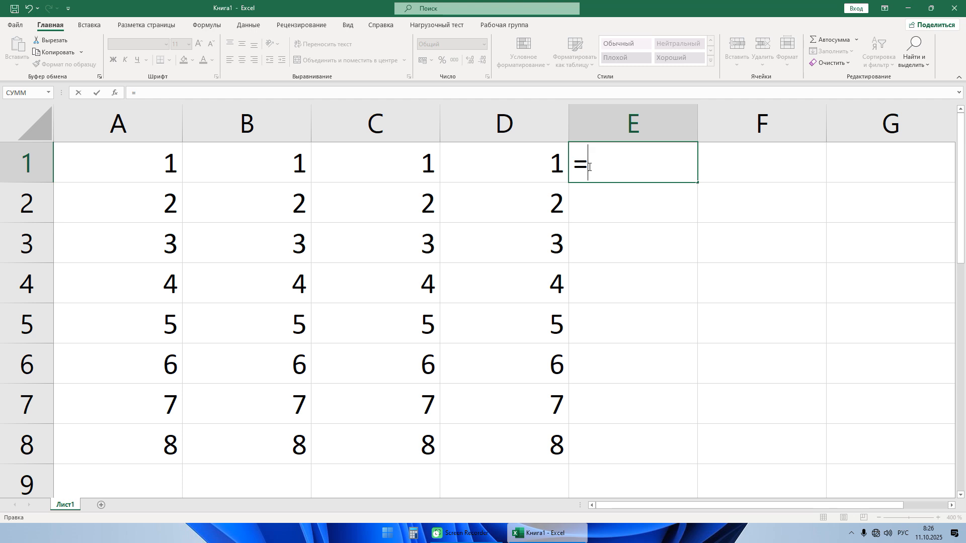
pyautogui.write('стр')
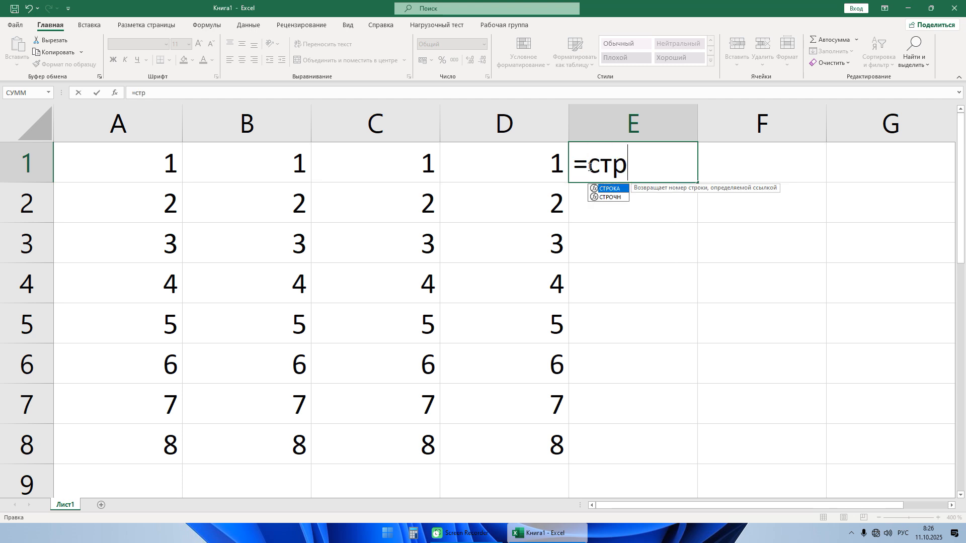
pyautogui.doubleClick(610, 189)
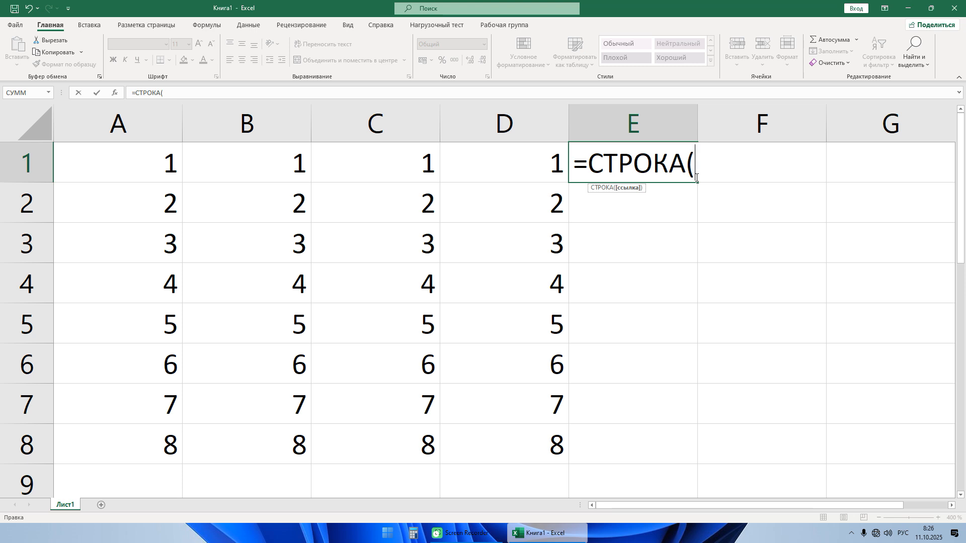
pyautogui.press('Return')
# Fill the СТРОКА formula from cell E1 down to E8.
pyautogui.click(674, 163)
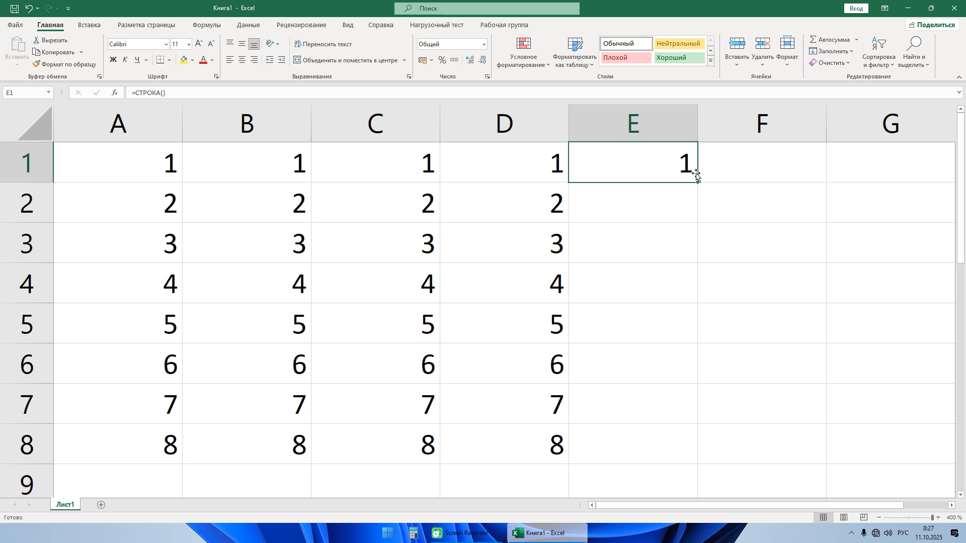
pyautogui.moveTo(248, 158); pyautogui.dragTo(402, 442)
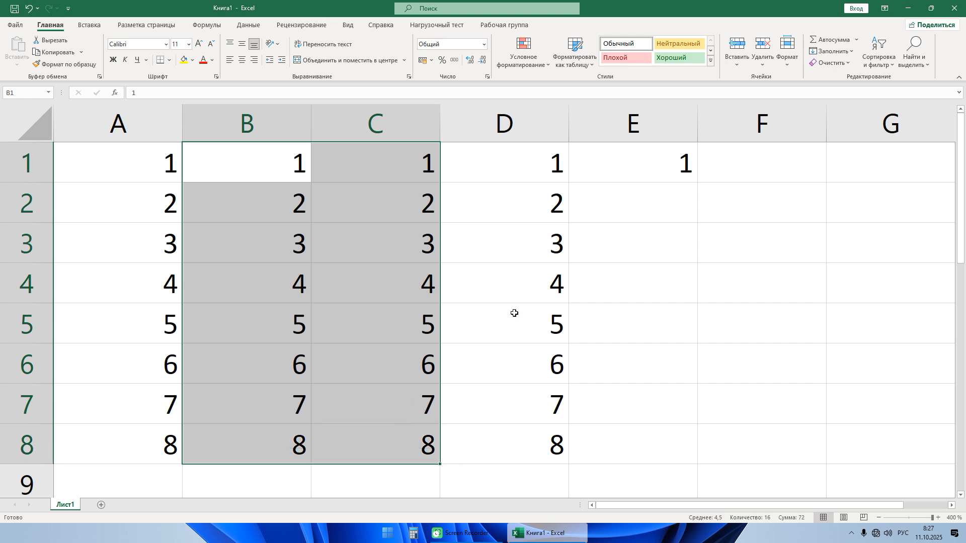
pyautogui.click(664, 164)
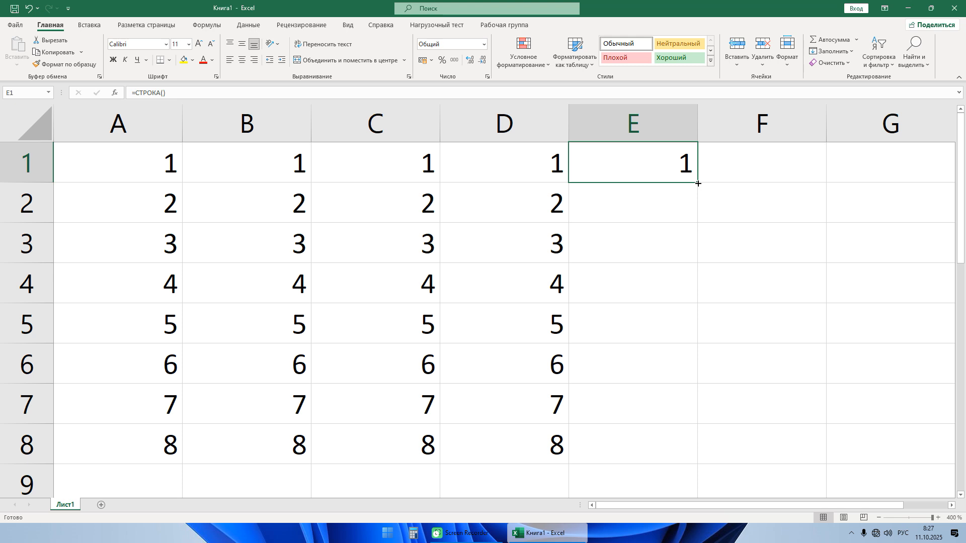
pyautogui.moveTo(698, 183); pyautogui.dragTo(698, 184)
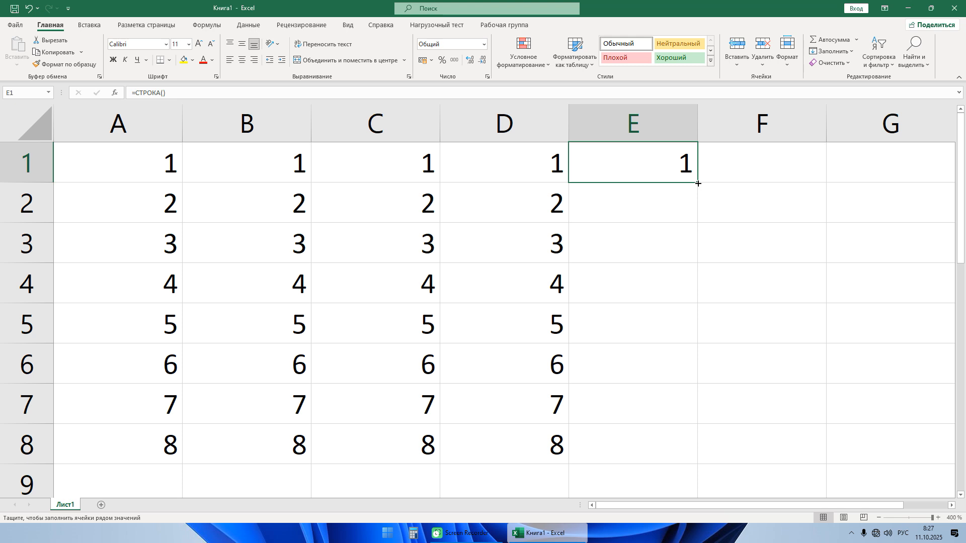
pyautogui.moveTo(698, 184); pyautogui.dragTo(693, 451)
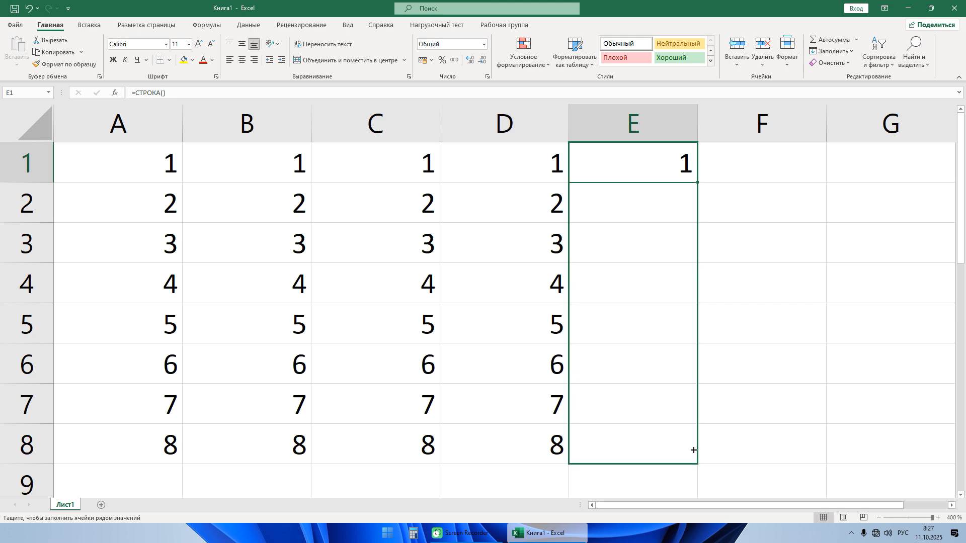
pyautogui.moveTo(694, 451); pyautogui.dragTo(693, 450)
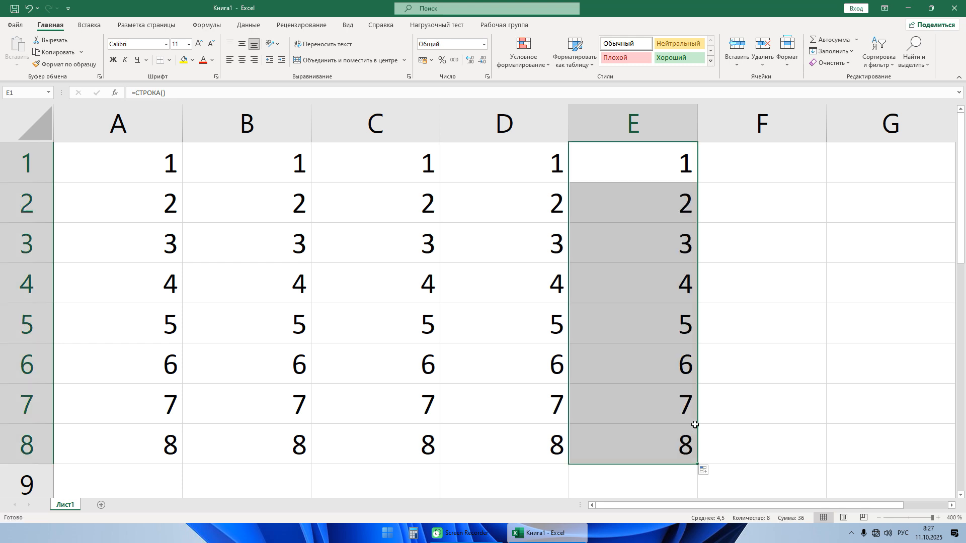
# Review the five numbered columns by highlighting the range A1:E8.
pyautogui.click(730, 168)
pyautogui.moveTo(142, 155); pyautogui.dragTo(690, 458)
pyautogui.click(719, 375)
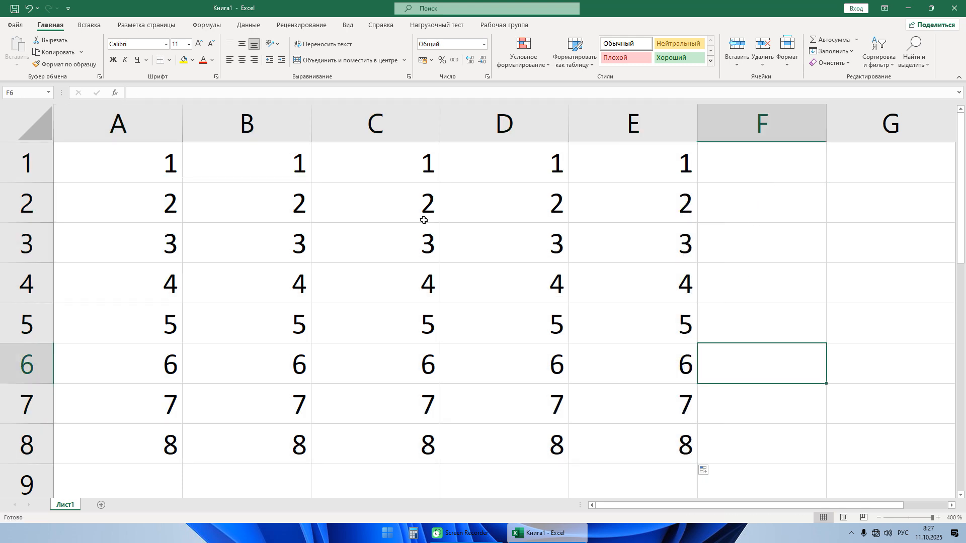
pyautogui.moveTo(144, 157); pyautogui.dragTo(647, 442)
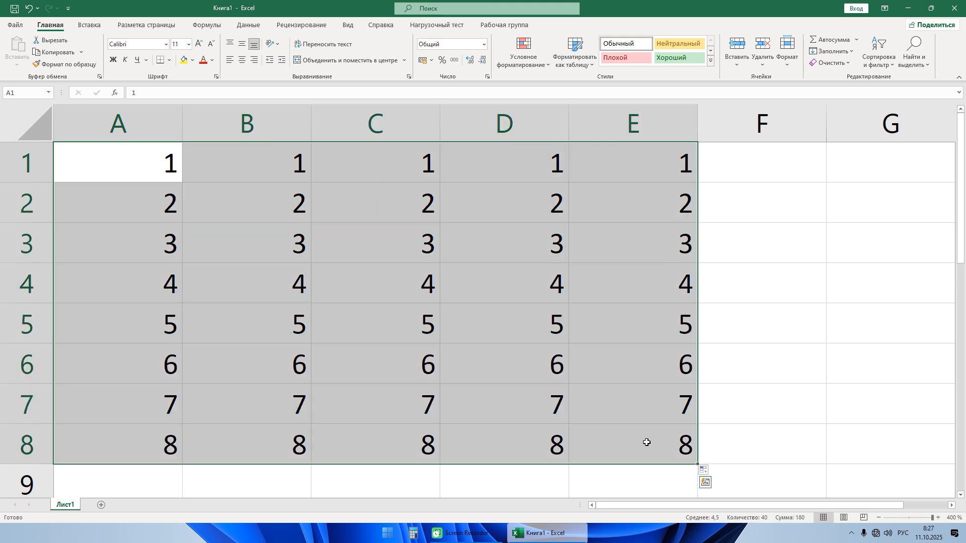
pyautogui.click(731, 187)
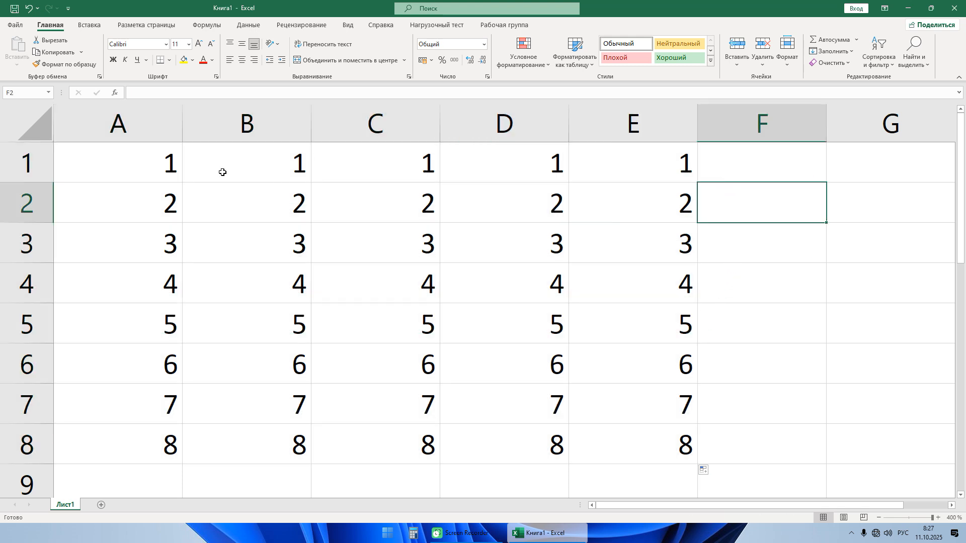
pyautogui.moveTo(145, 154); pyautogui.dragTo(683, 439)
pyautogui.click(739, 158)
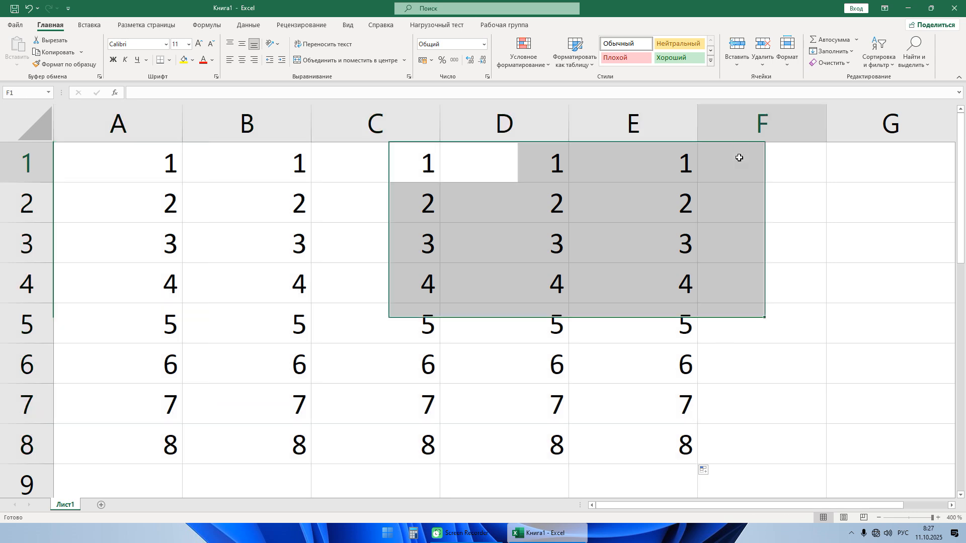
pyautogui.moveTo(143, 160); pyautogui.dragTo(657, 455)
pyautogui.click(729, 376)
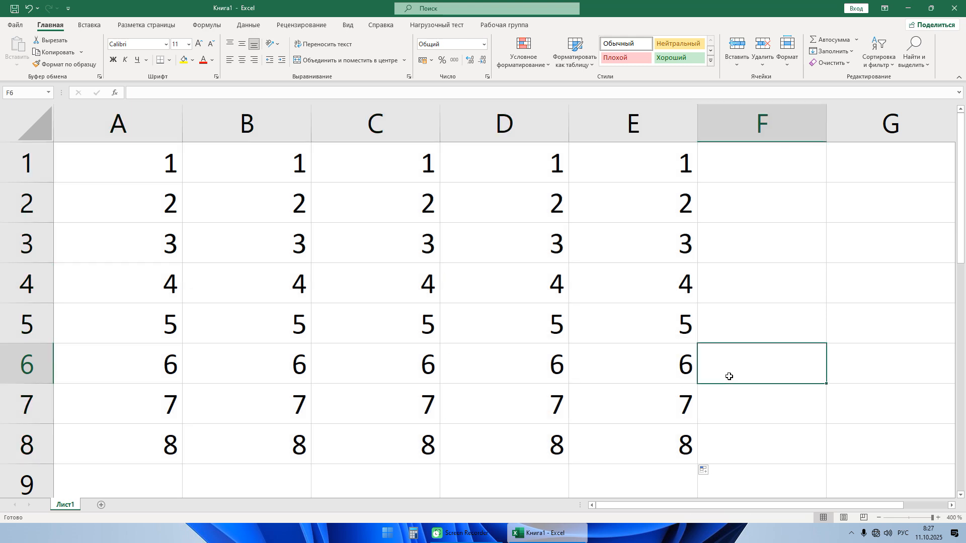